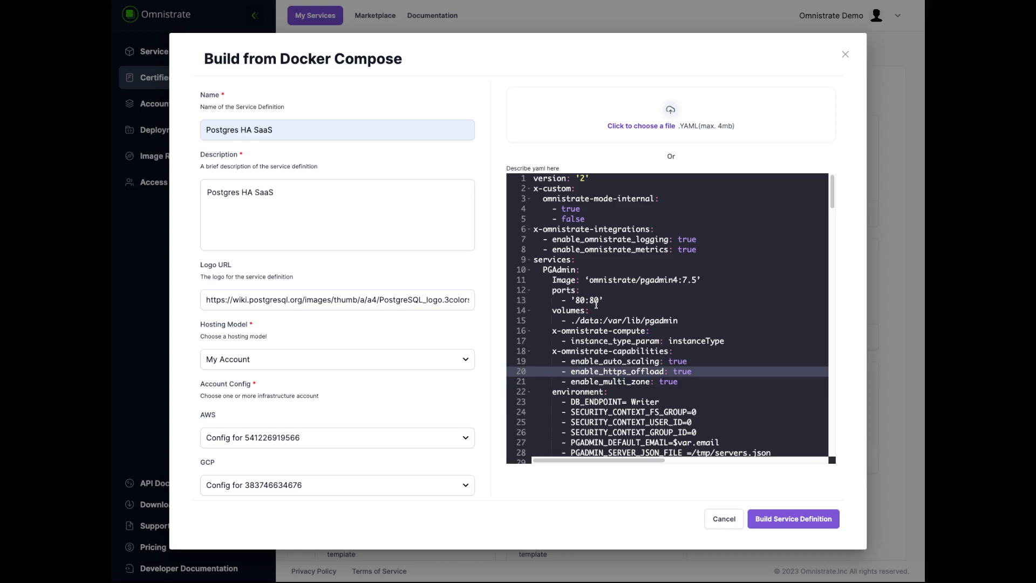
- Examine the PGAdmin, Writer, Reader and Cluster service definitions in the compose YAML
{"action": "scroll", "coordinate": [597, 305], "scroll_direction": "down", "scroll_amount": 1}
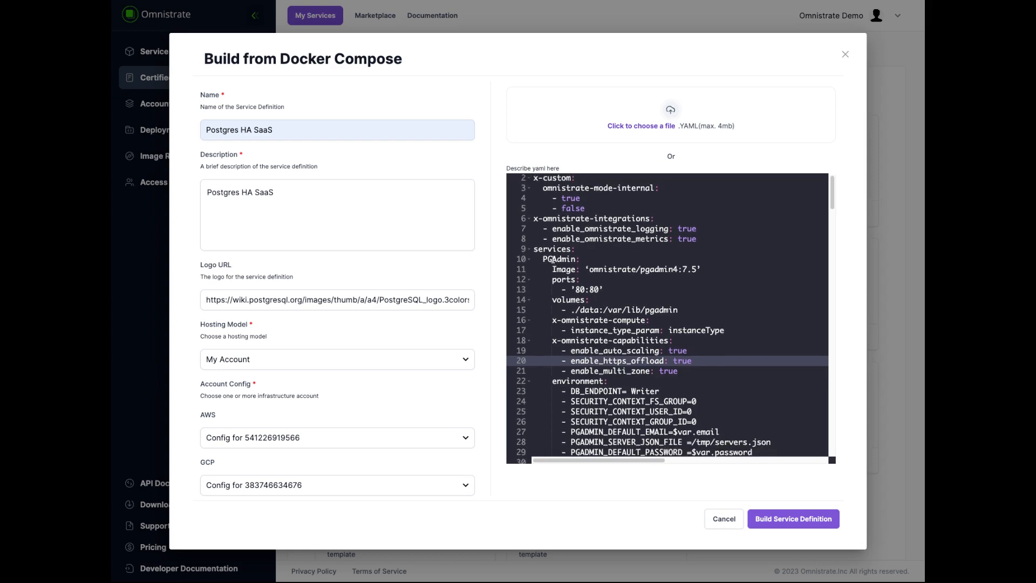
{"action": "double_click", "coordinate": [553, 261]}
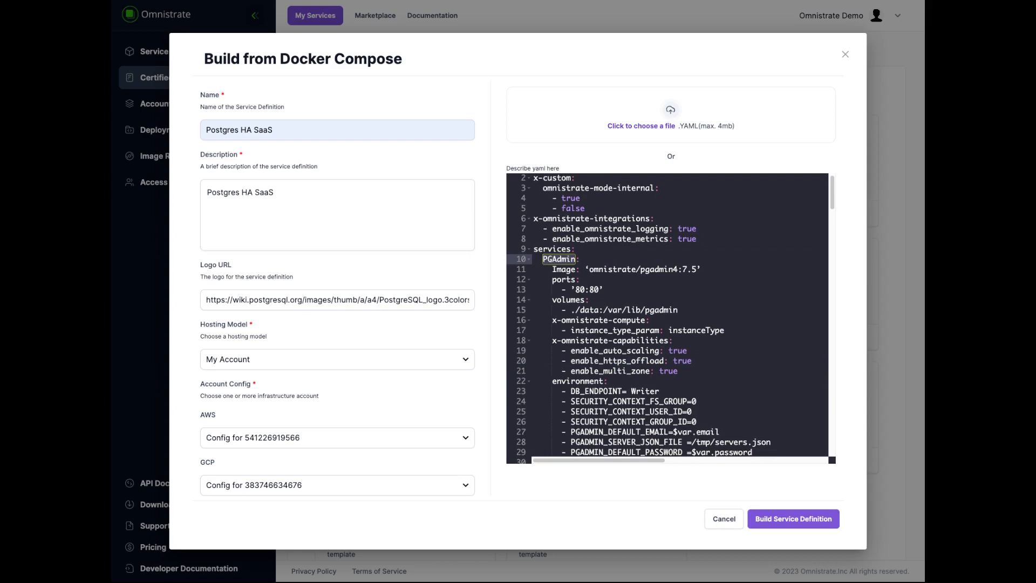
{"action": "scroll", "coordinate": [555, 324], "scroll_direction": "down", "scroll_amount": 10}
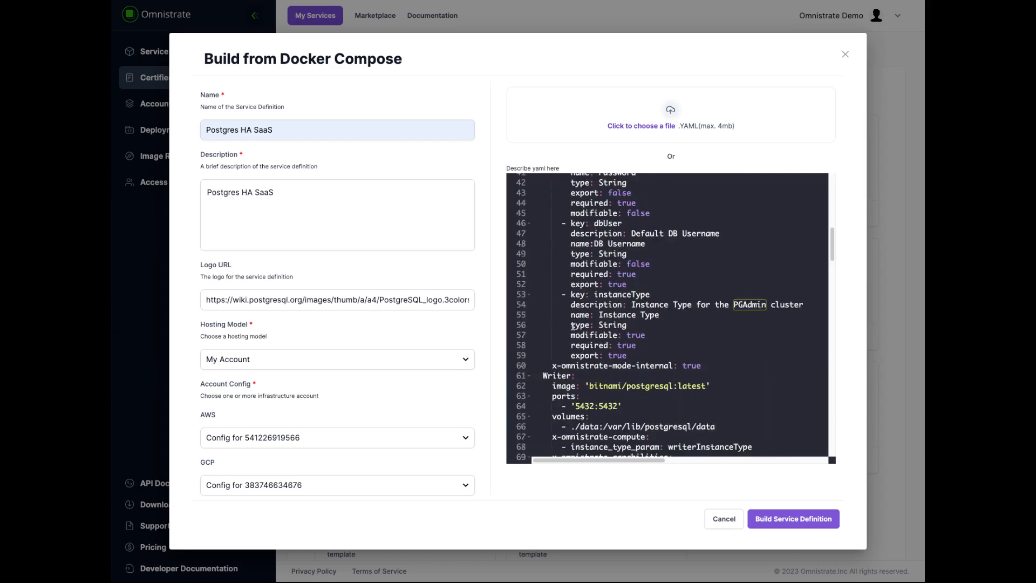
{"action": "double_click", "coordinate": [555, 377]}
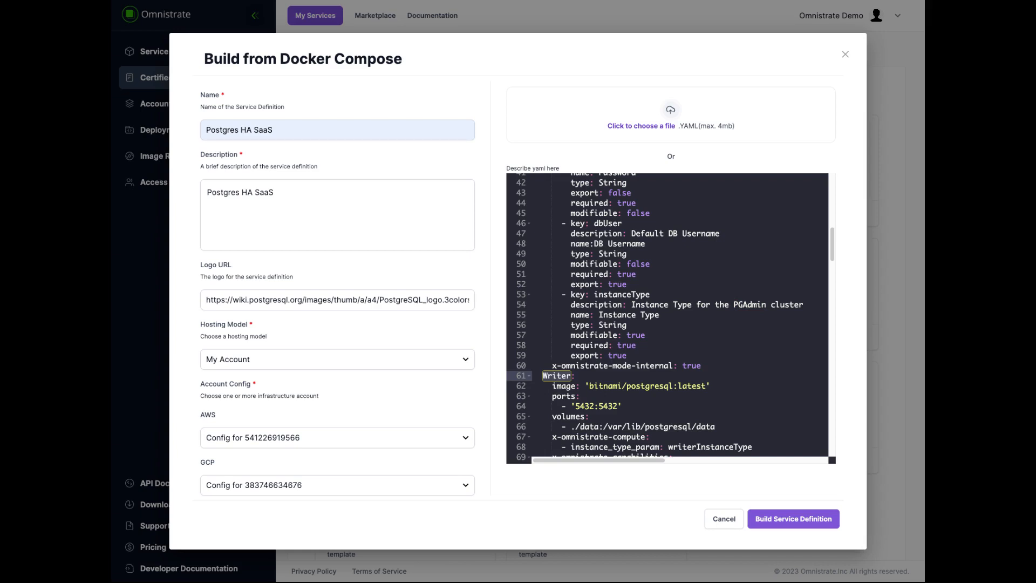
{"action": "scroll", "coordinate": [564, 346], "scroll_direction": "down", "scroll_amount": 15}
{"action": "double_click", "coordinate": [562, 346]}
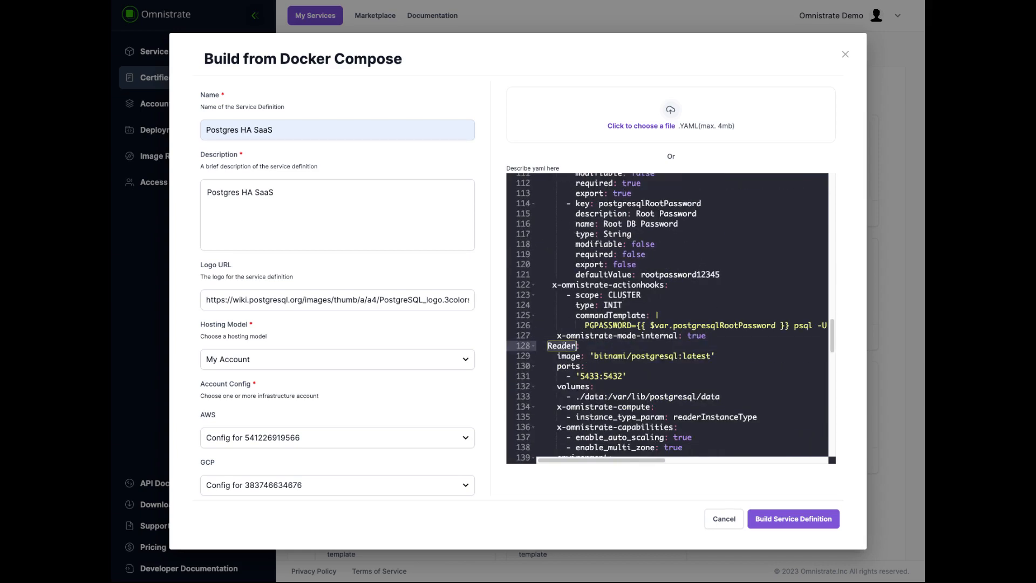
{"action": "scroll", "coordinate": [559, 347], "scroll_direction": "down", "scroll_amount": 10}
{"action": "double_click", "coordinate": [558, 346]}
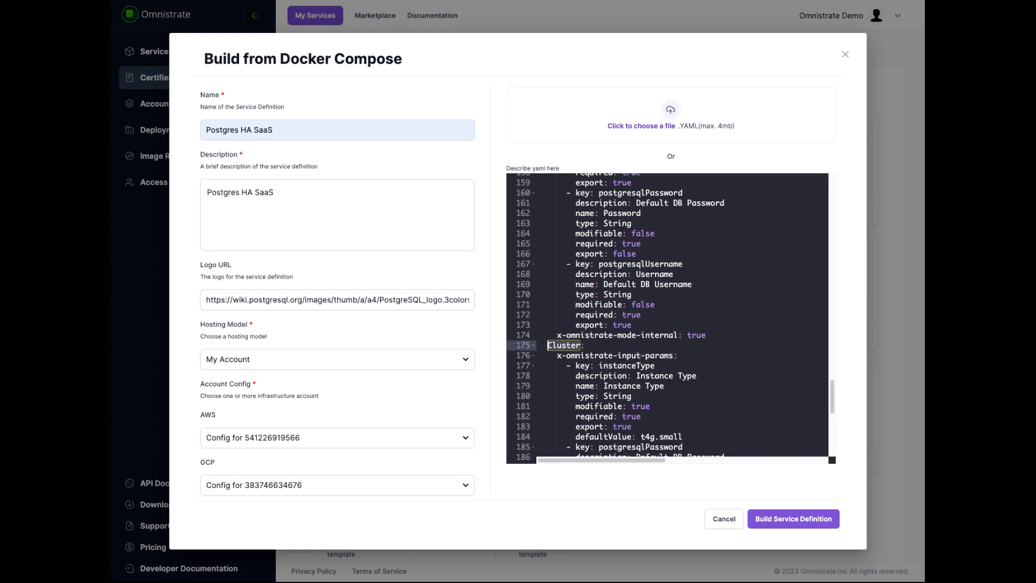
{"action": "scroll", "coordinate": [669, 319], "scroll_direction": "down", "scroll_amount": 6}
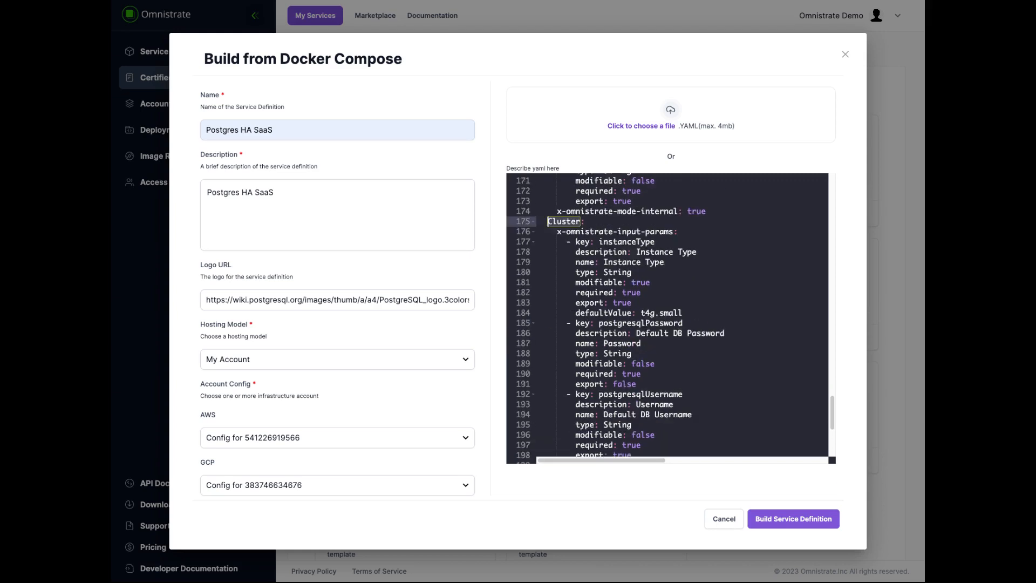
- Review the Cluster component's input parameters and dependencies, and build the service definition from the compose YAML
{"action": "left_click_drag", "start_coordinate": [716, 448], "coordinate": [542, 451]}
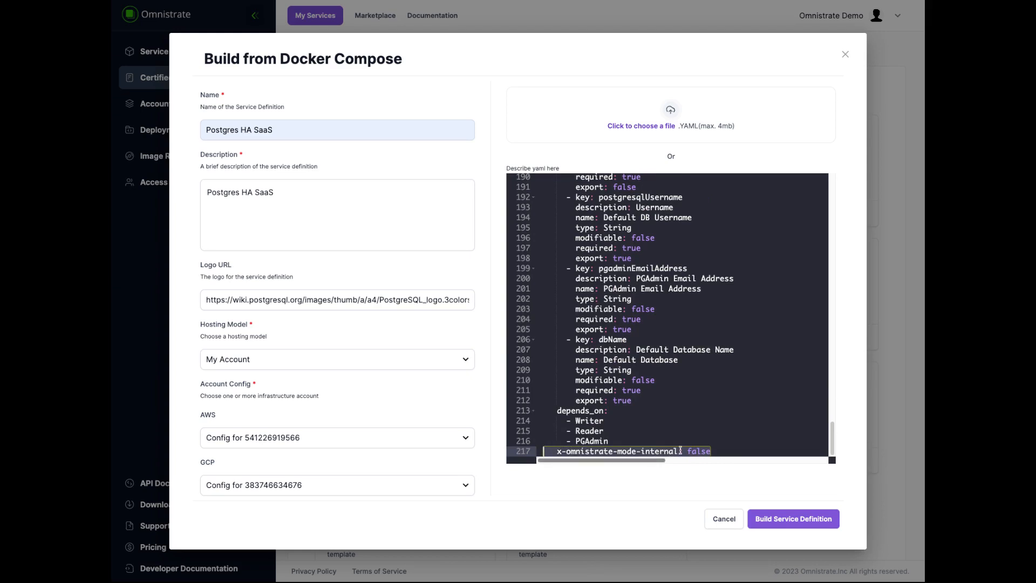
{"action": "scroll", "coordinate": [680, 389], "scroll_direction": "up", "scroll_amount": 6}
{"action": "left_click_drag", "start_coordinate": [720, 335], "coordinate": [558, 338]}
{"action": "scroll", "coordinate": [675, 324], "scroll_direction": "up", "scroll_amount": 9}
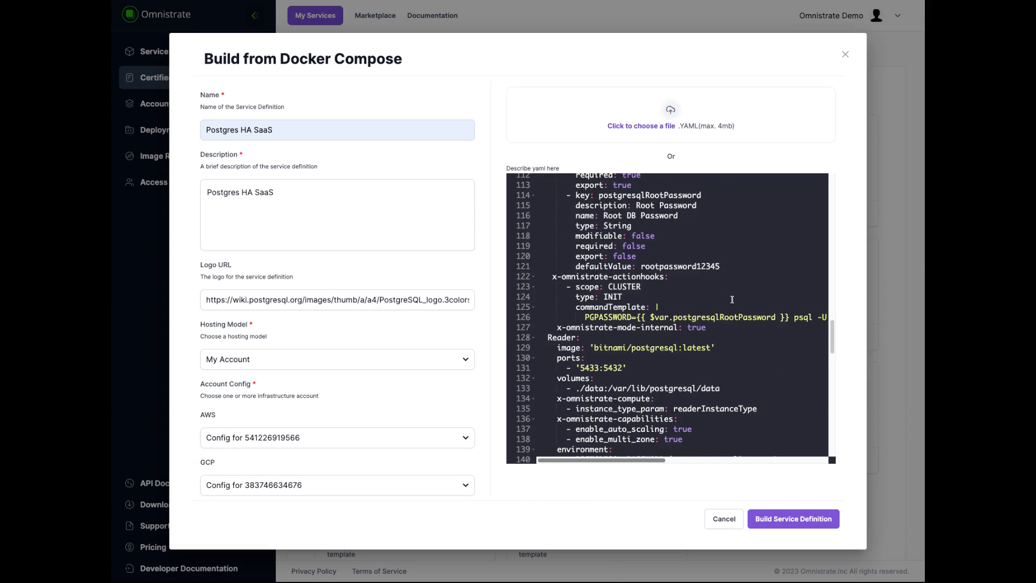
{"action": "left_click_drag", "start_coordinate": [720, 327], "coordinate": [504, 327]}
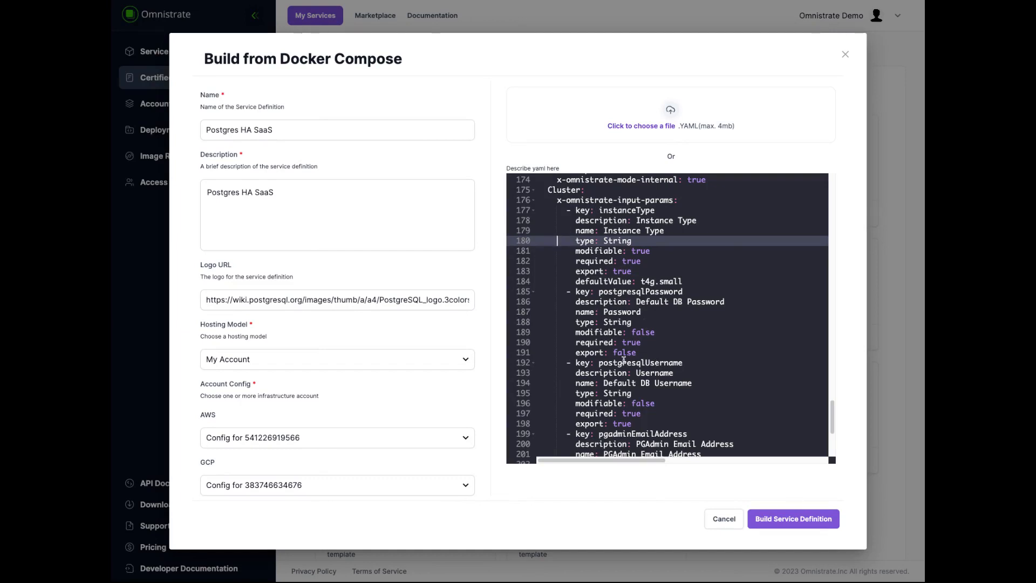
{"action": "scroll", "coordinate": [630, 284], "scroll_direction": "down", "scroll_amount": 1}
{"action": "scroll", "coordinate": [647, 353], "scroll_direction": "down", "scroll_amount": 3}
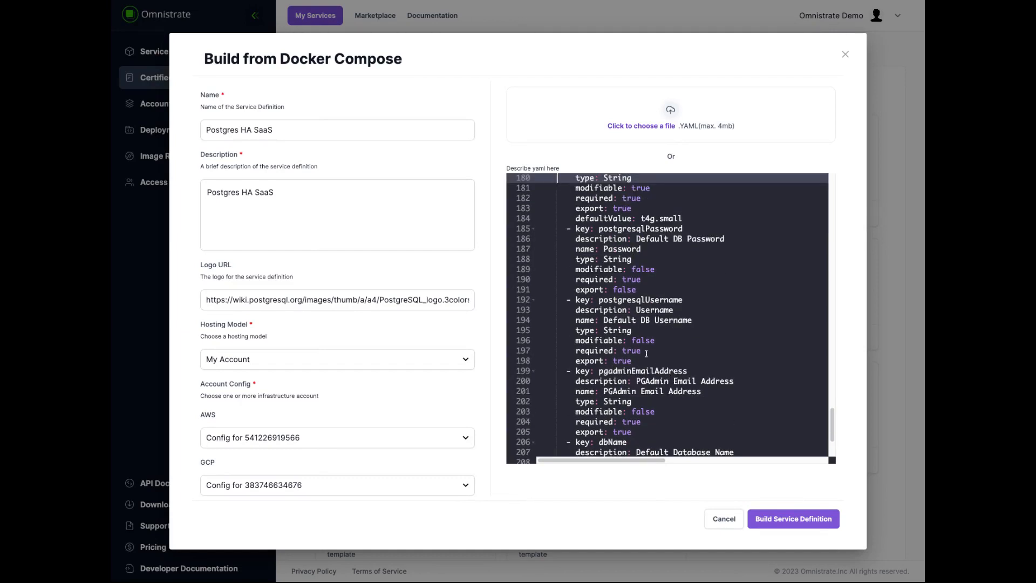
{"action": "scroll", "coordinate": [656, 336], "scroll_direction": "down", "scroll_amount": 1}
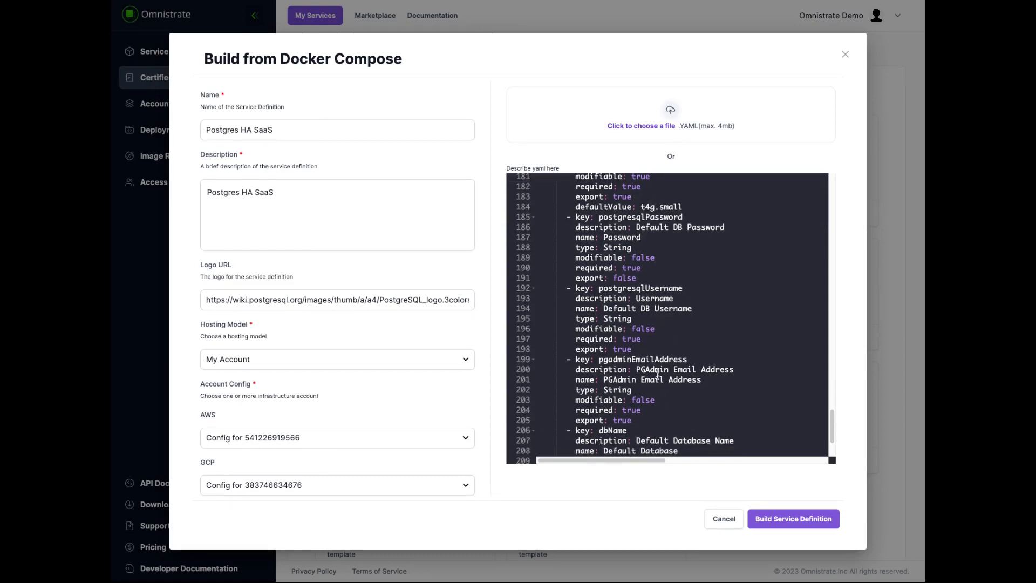
{"action": "scroll", "coordinate": [659, 382], "scroll_direction": "down", "scroll_amount": 3}
{"action": "scroll", "coordinate": [659, 383], "scroll_direction": "down", "scroll_amount": 3}
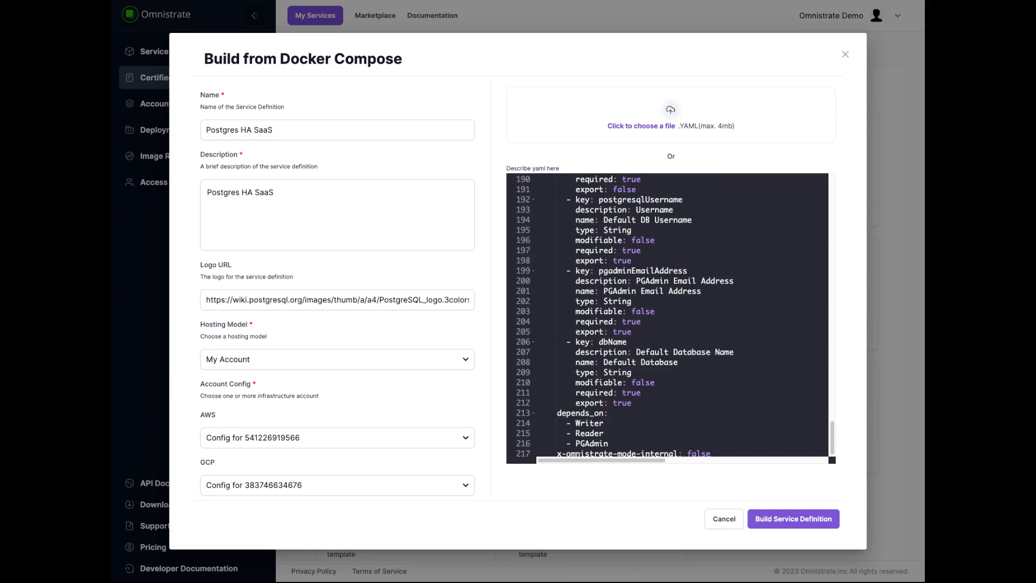
{"action": "scroll", "coordinate": [667, 318], "scroll_direction": "down", "scroll_amount": 1}
{"action": "scroll", "coordinate": [634, 353], "scroll_direction": "up", "scroll_amount": 10}
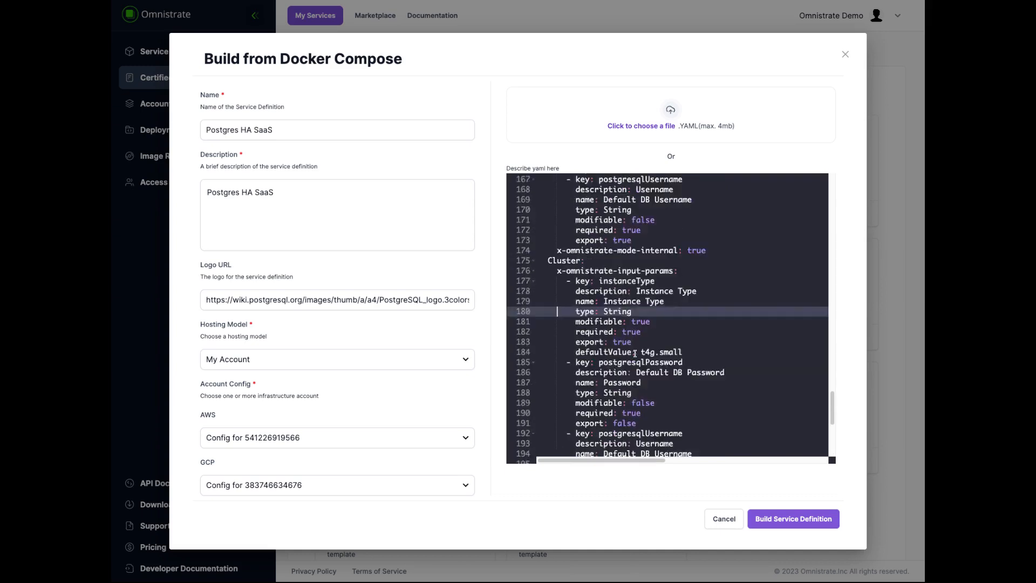
{"action": "scroll", "coordinate": [583, 306], "scroll_direction": "up", "scroll_amount": 4}
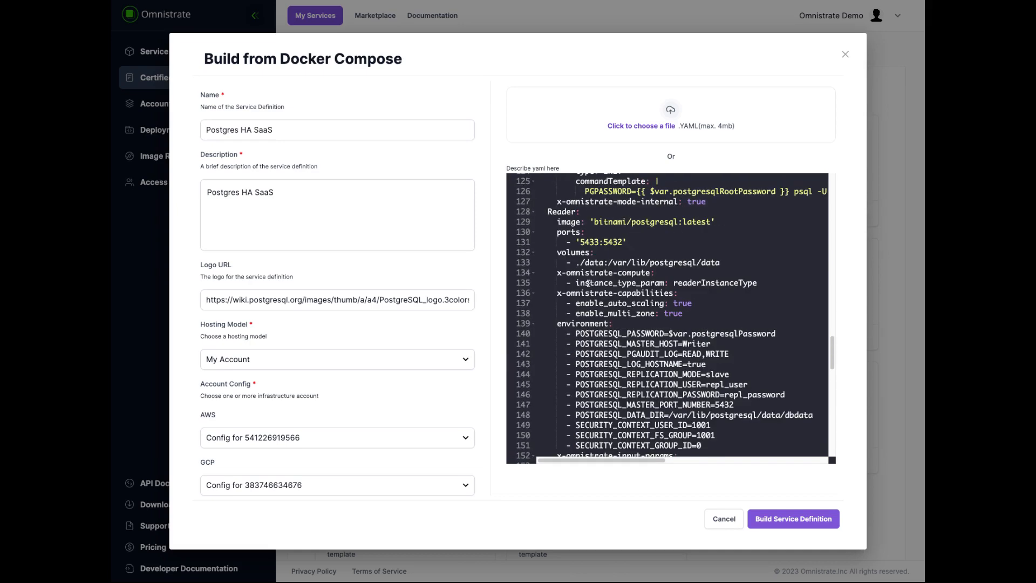
{"action": "scroll", "coordinate": [641, 290], "scroll_direction": "down", "scroll_amount": 2}
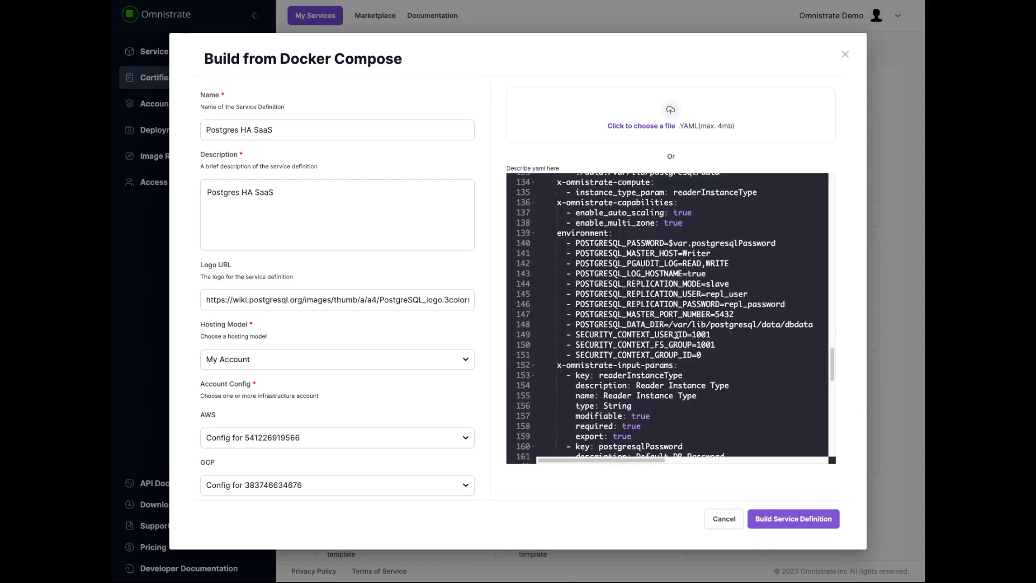
{"action": "scroll", "coordinate": [663, 359], "scroll_direction": "down", "scroll_amount": 11}
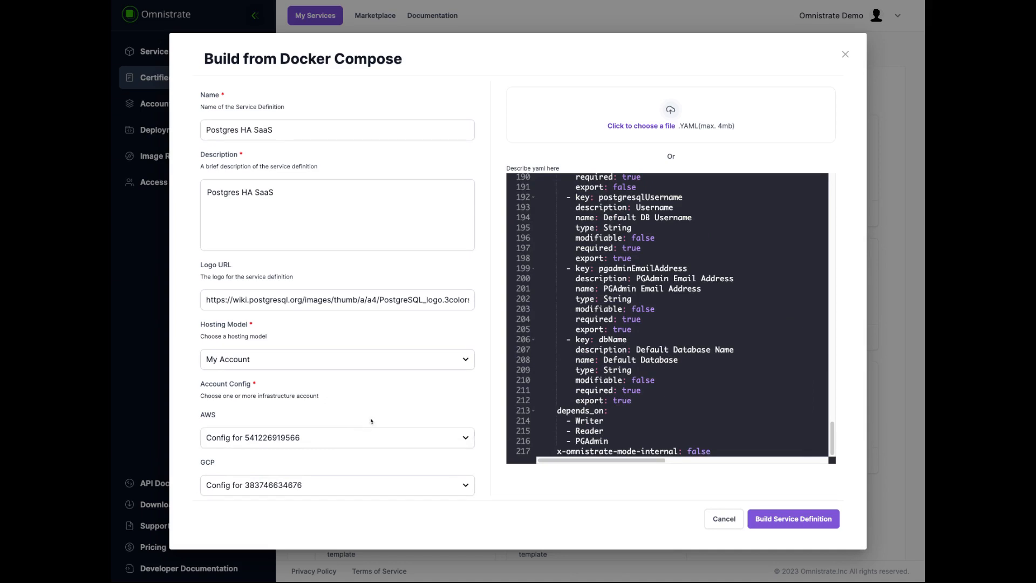
{"action": "left_click", "coordinate": [788, 520]}
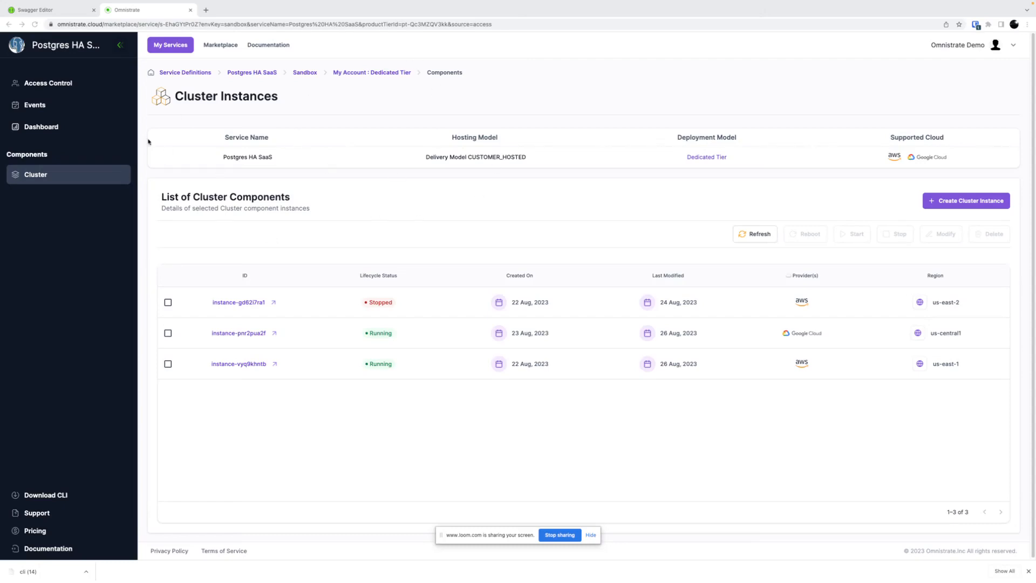
- Switch to the Swagger Editor tab and browse the generated API endpoints for the dedicated-tier cluster
{"action": "left_click", "coordinate": [79, 15]}
{"action": "scroll", "coordinate": [392, 279], "scroll_direction": "down", "scroll_amount": 7}
{"action": "scroll", "coordinate": [392, 279], "scroll_direction": "up", "scroll_amount": 4}
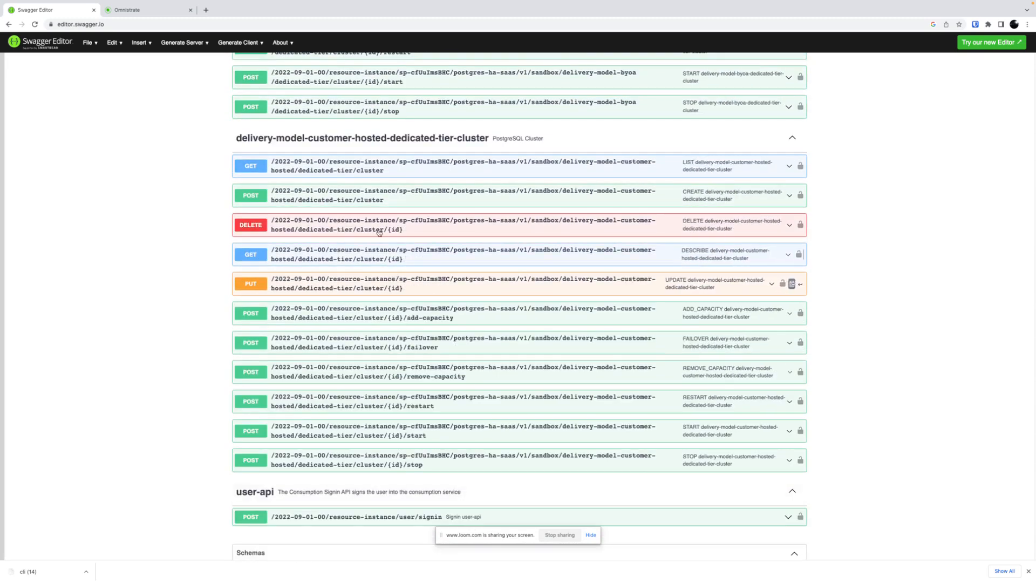
{"action": "key", "text": "ctrl+Right"}
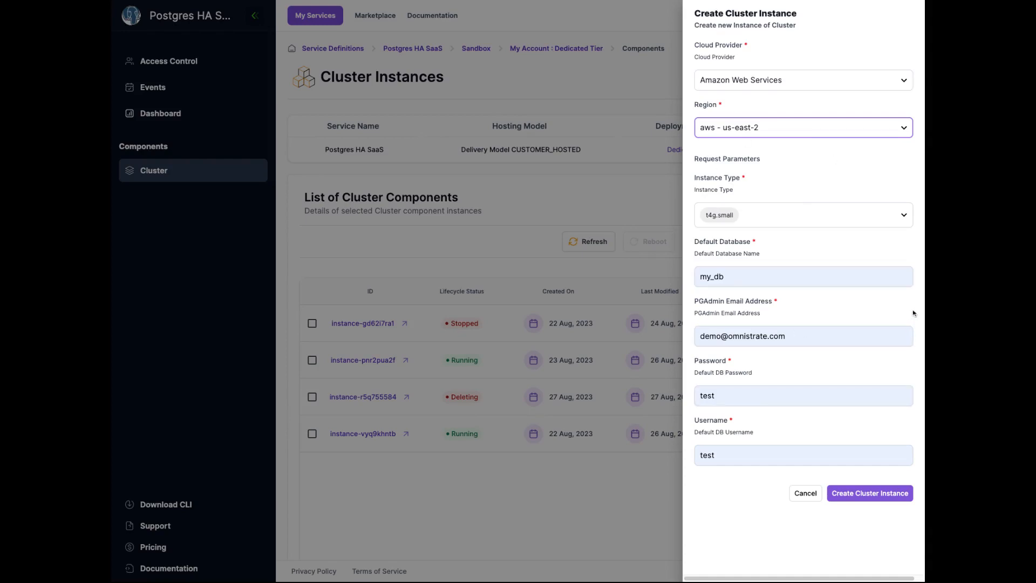
- Create a cluster instance on Amazon Web Services in us-east-2 with instance type t4g.small and default database my_db
{"action": "left_click", "coordinate": [809, 78]}
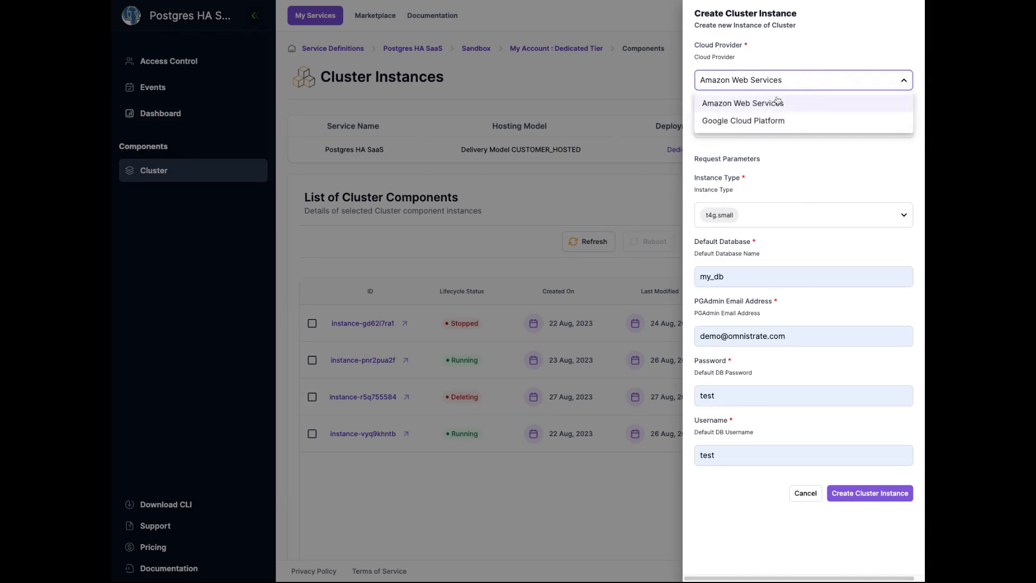
{"action": "left_click", "coordinate": [784, 160]}
{"action": "left_click", "coordinate": [777, 127]}
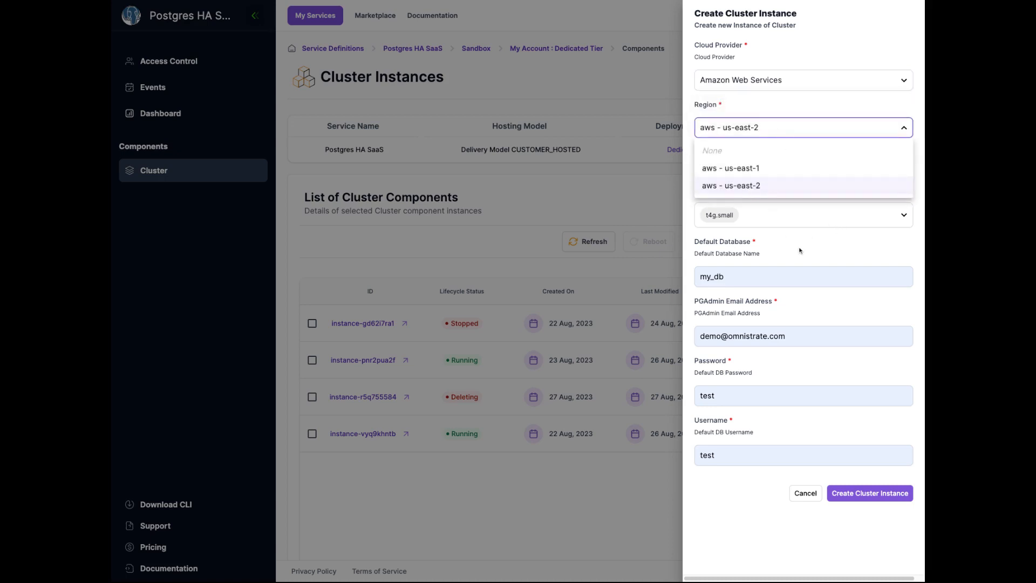
{"action": "left_click", "coordinate": [820, 242]}
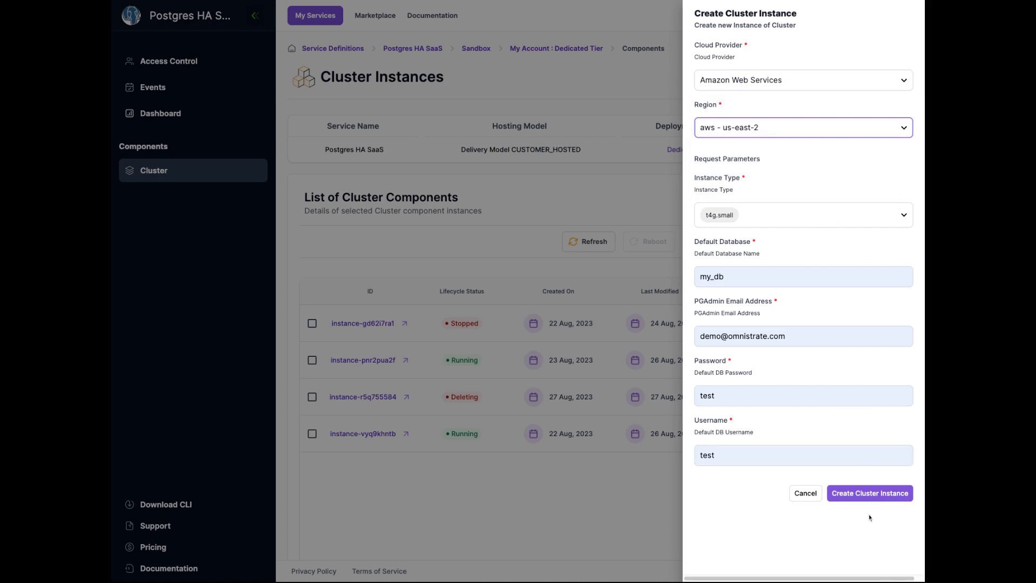
{"action": "left_click", "coordinate": [855, 494]}
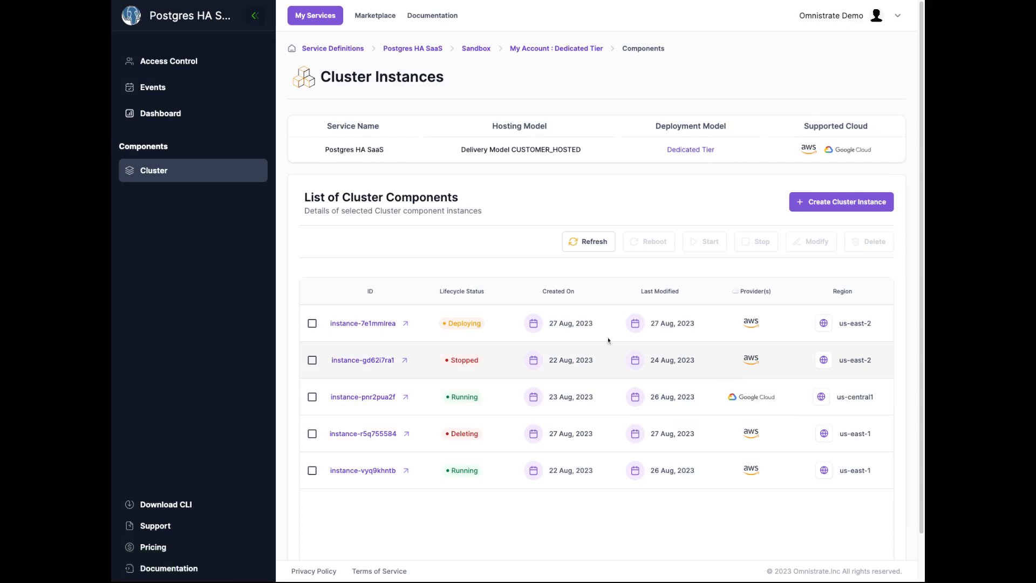
- Open the running us-east-1 instance and inspect its connectivity endpoints and list of nodes
{"action": "left_click", "coordinate": [371, 470]}
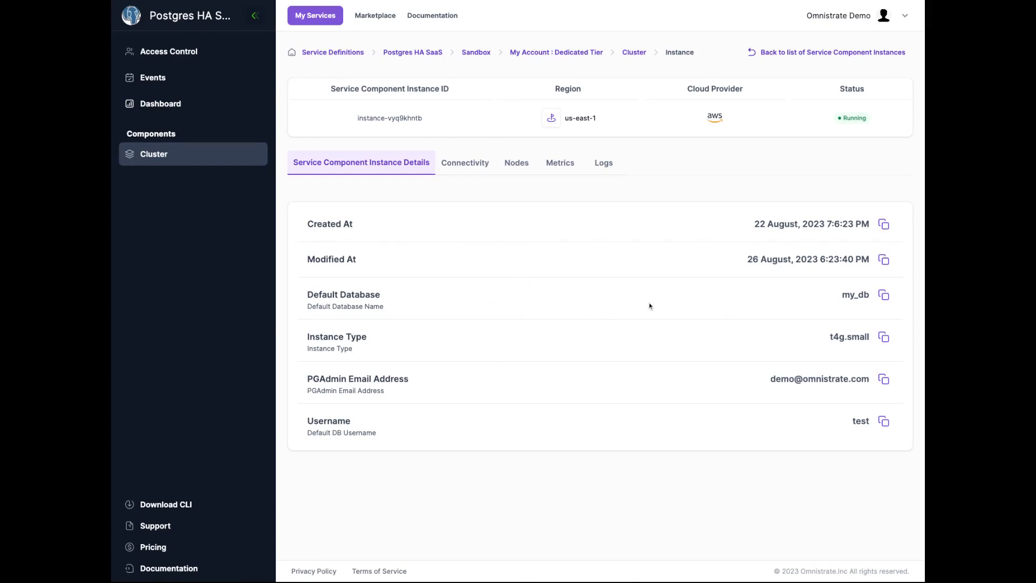
{"action": "left_click", "coordinate": [475, 171]}
{"action": "left_click", "coordinate": [772, 306]}
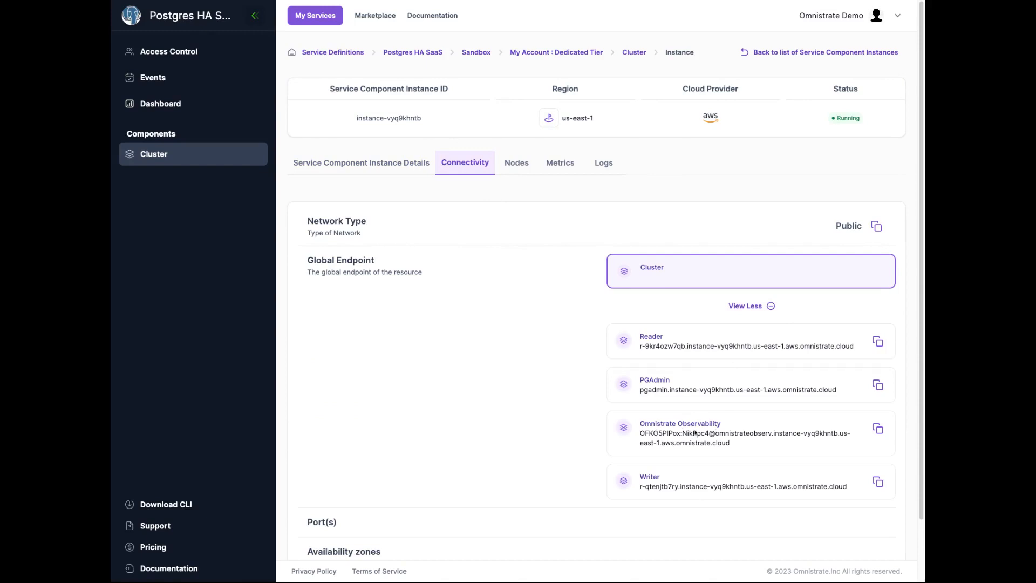
{"action": "left_click", "coordinate": [517, 162]}
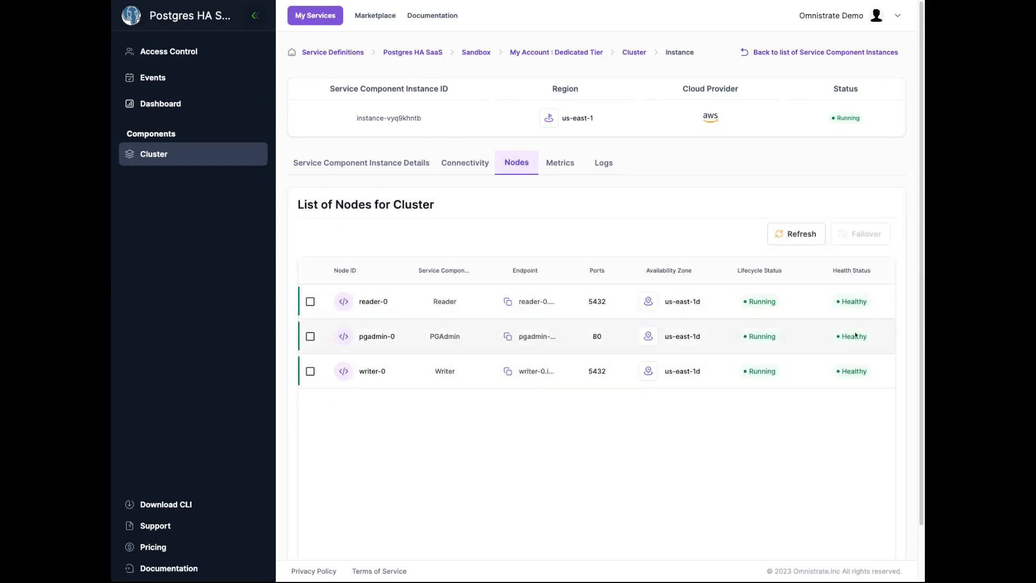
- View the instance's metrics and logs, checking the node selector on each
{"action": "left_click", "coordinate": [559, 163]}
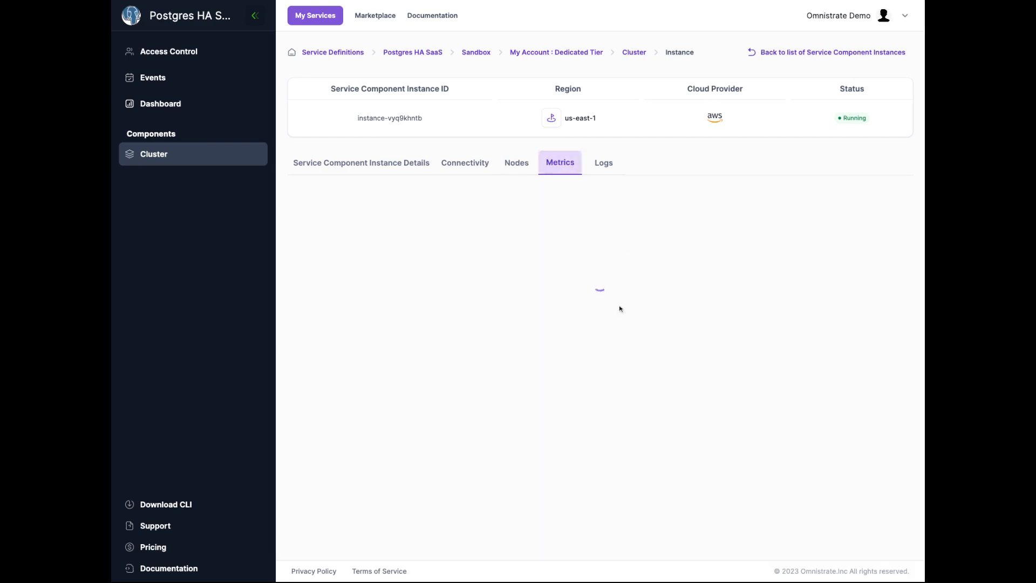
{"action": "left_click", "coordinate": [805, 217]}
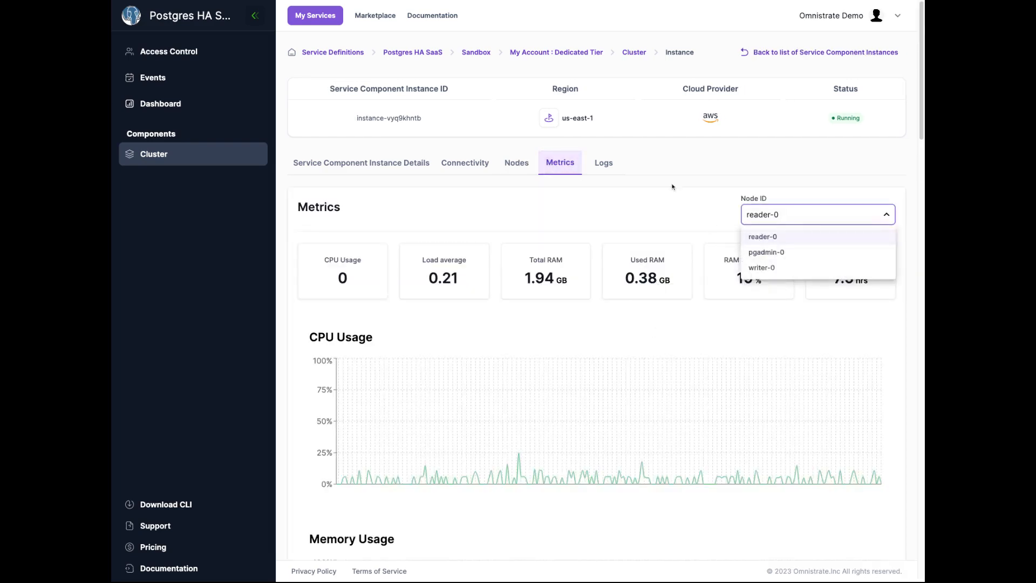
{"action": "left_click", "coordinate": [602, 164]}
{"action": "left_click", "coordinate": [602, 163]}
{"action": "left_click", "coordinate": [793, 216]}
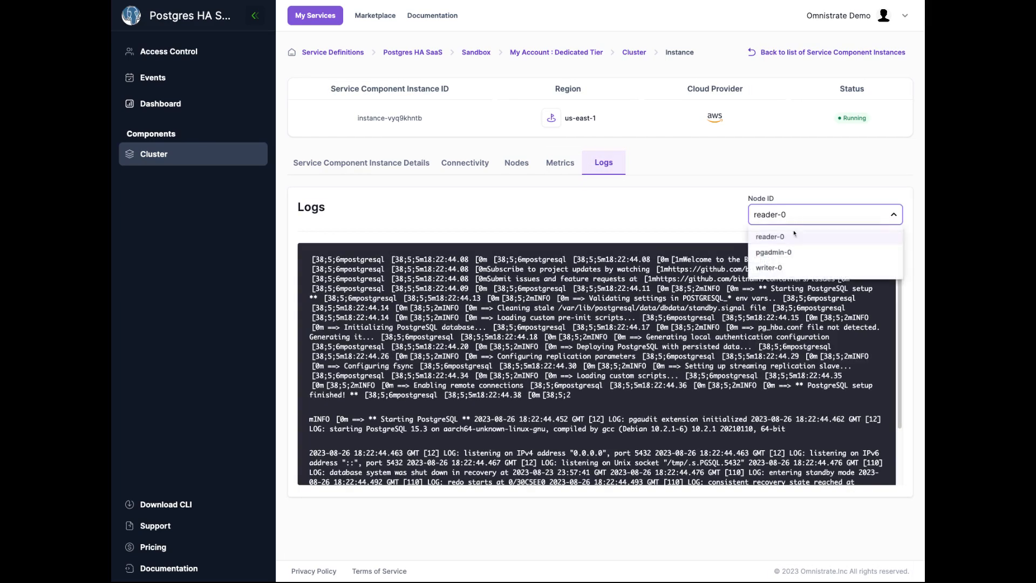
- Browse the Events list and the Access Control page
{"action": "left_click", "coordinate": [164, 81]}
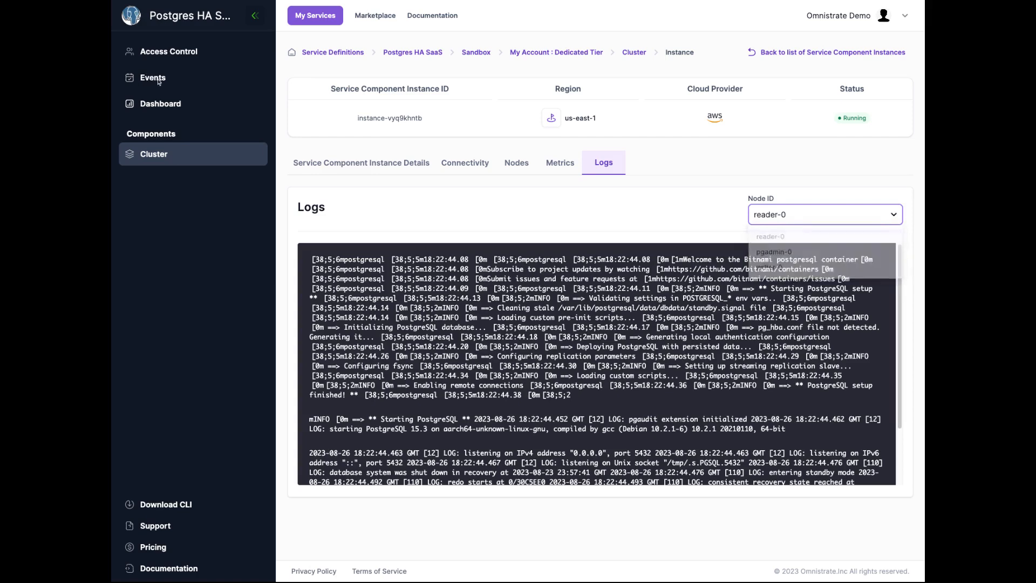
{"action": "left_click", "coordinate": [164, 81]}
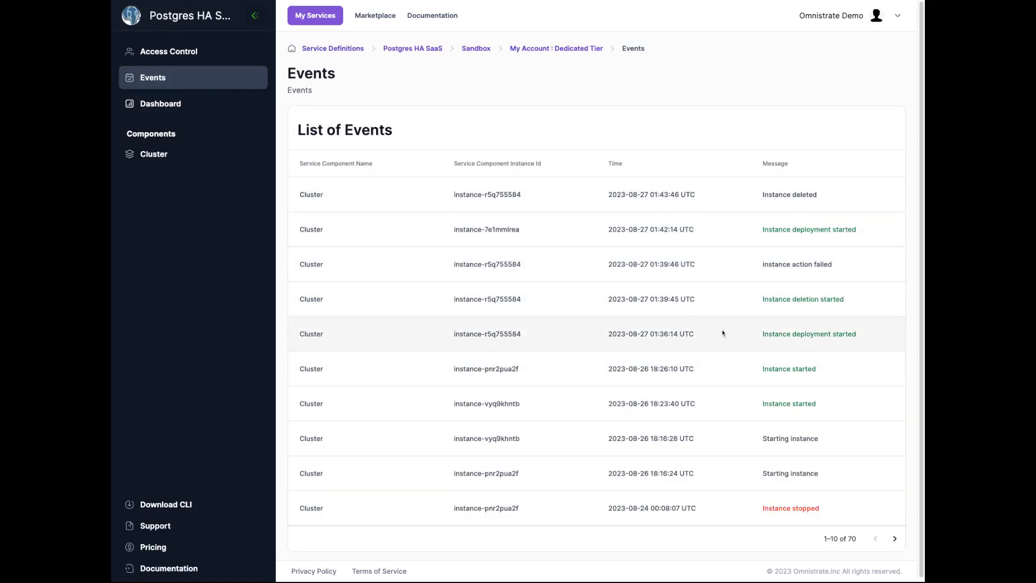
{"action": "left_click", "coordinate": [224, 52]}
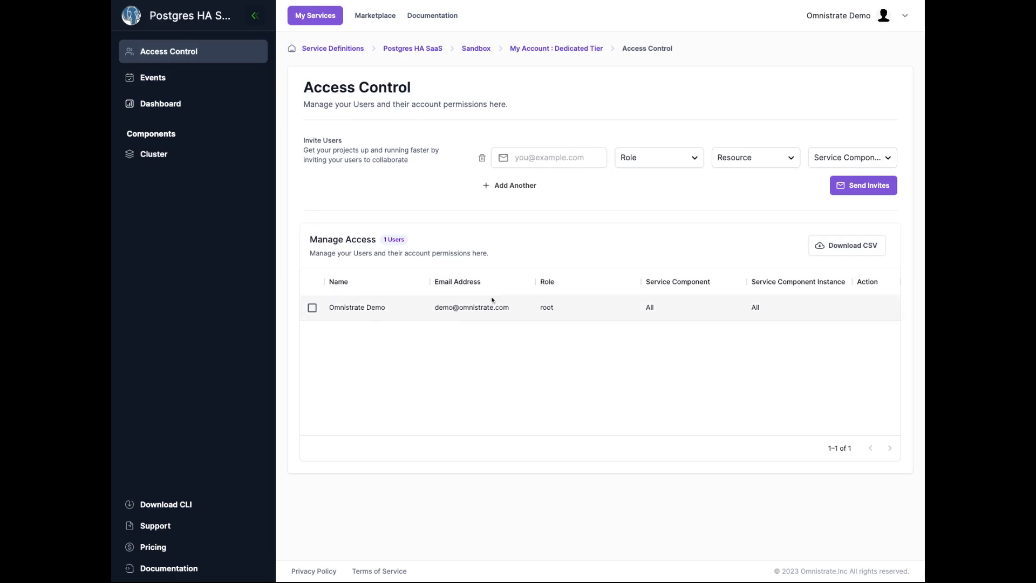
- Return to the cluster instances list and select the Google Cloud instance in us-central1
{"action": "left_click", "coordinate": [165, 155]}
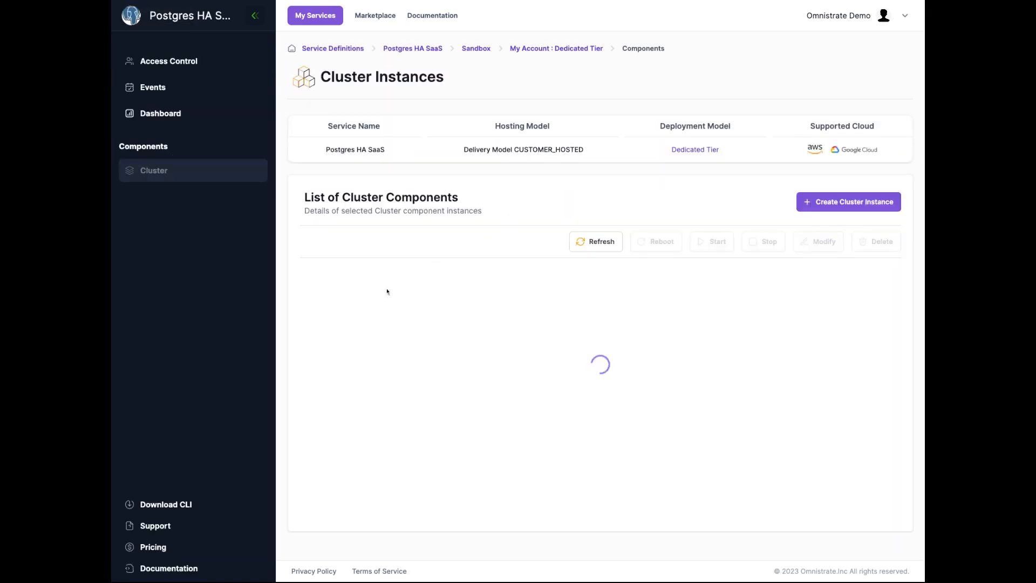
{"action": "left_click", "coordinate": [312, 397]}
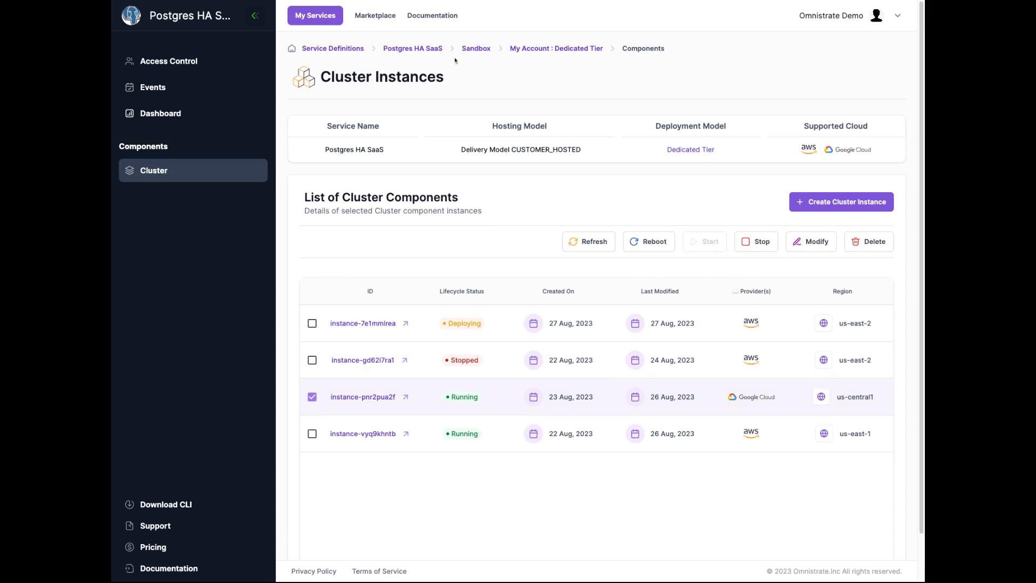
- Open the Customer Account: Dedicated Tier plan's service dashboard and view its cloud provider account and cluster instances
{"action": "left_click", "coordinate": [573, 50]}
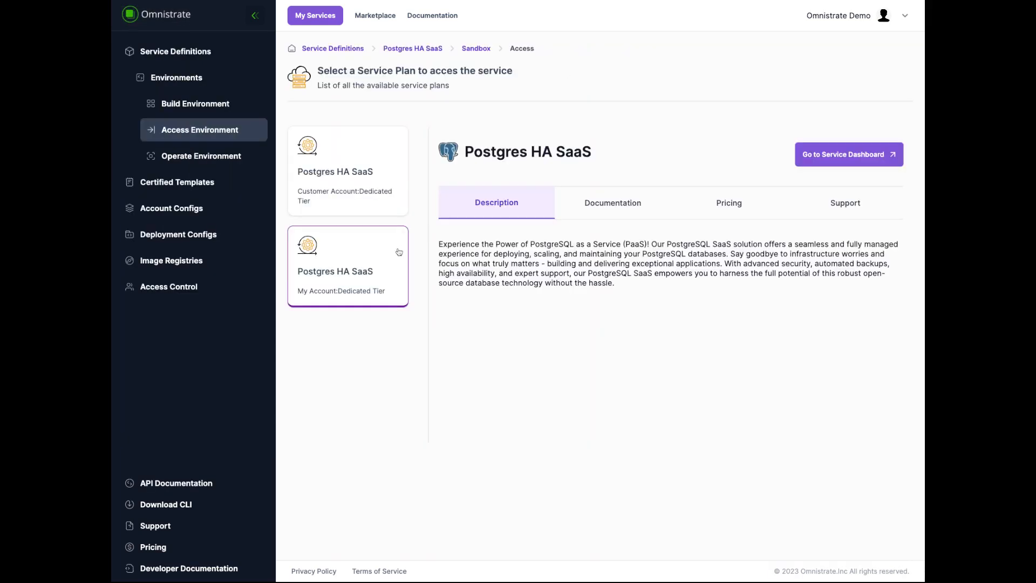
{"action": "left_click", "coordinate": [358, 189]}
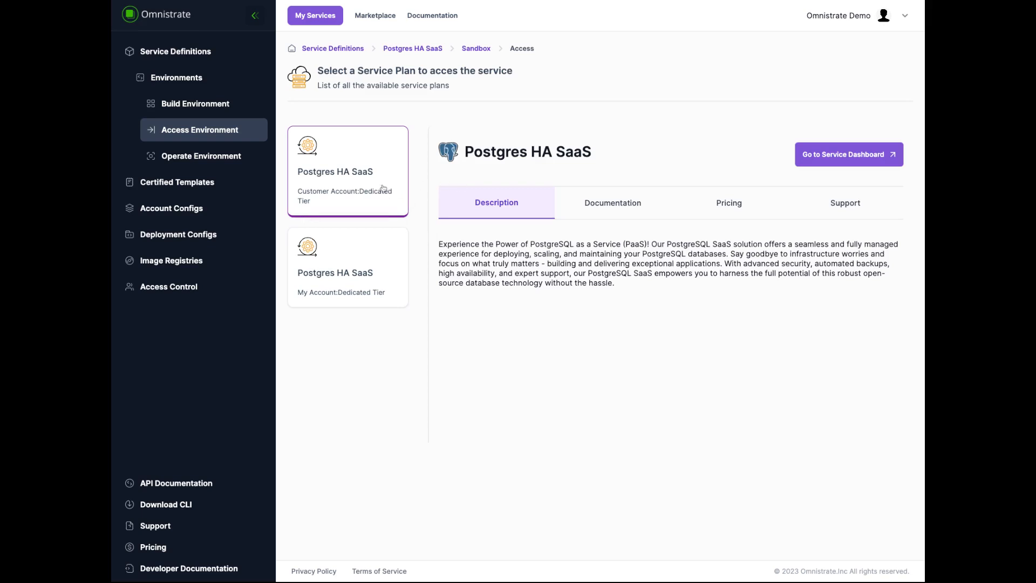
{"action": "left_click", "coordinate": [827, 164]}
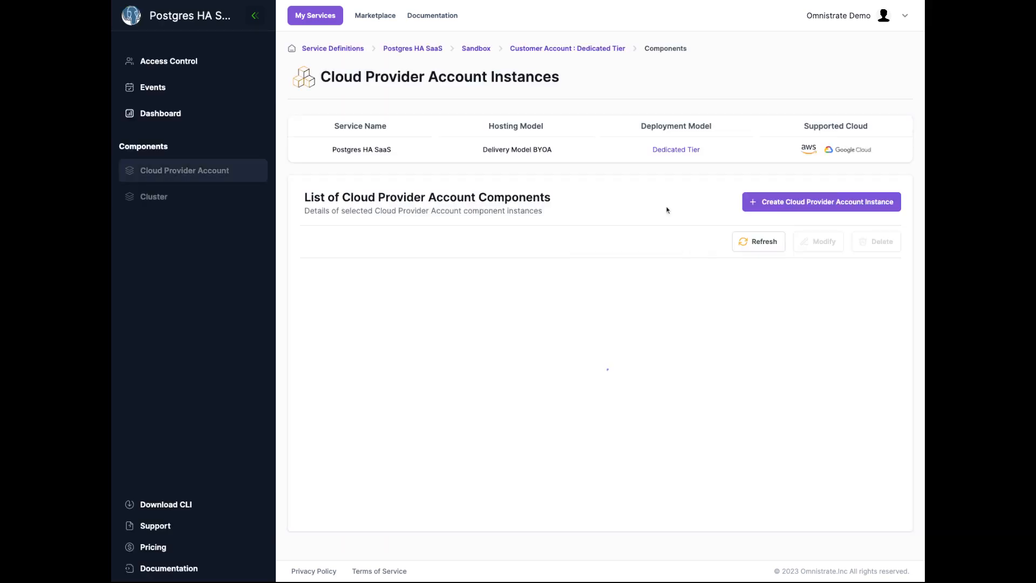
{"action": "left_click", "coordinate": [187, 206]}
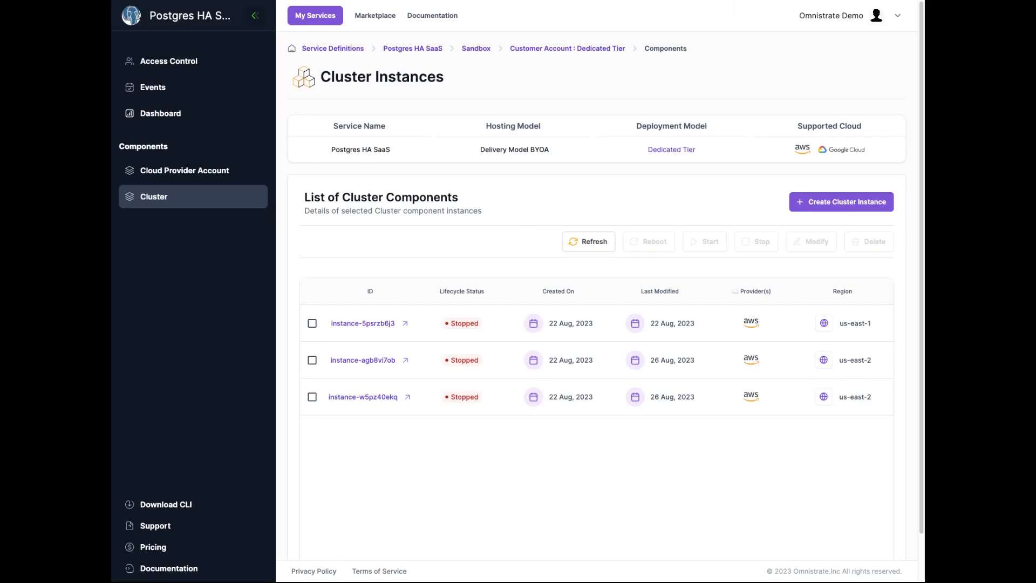
- Open the Sandbox environment's Operate view to review its list of workflows
{"action": "left_click", "coordinate": [473, 49]}
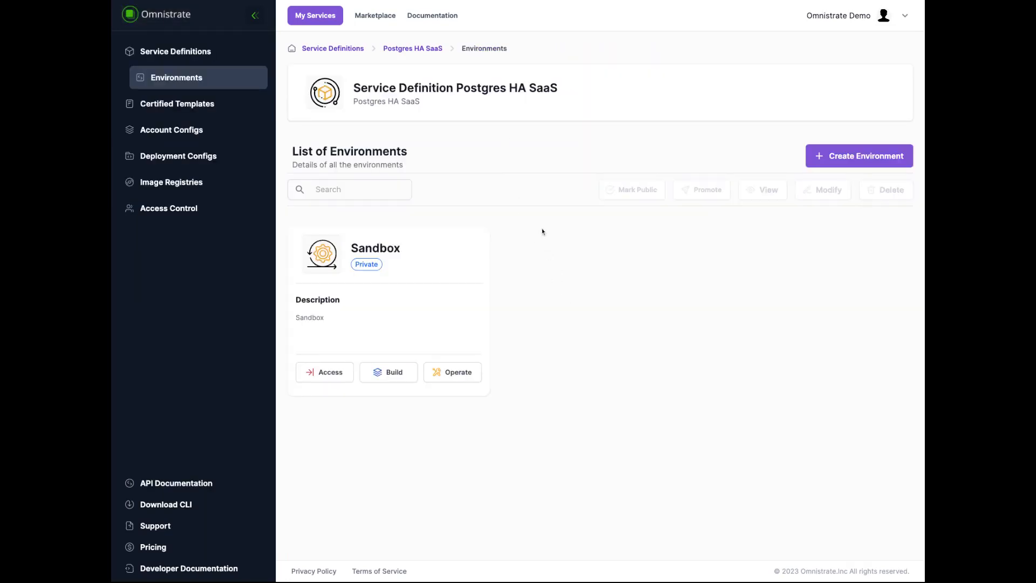
{"action": "left_click", "coordinate": [462, 376]}
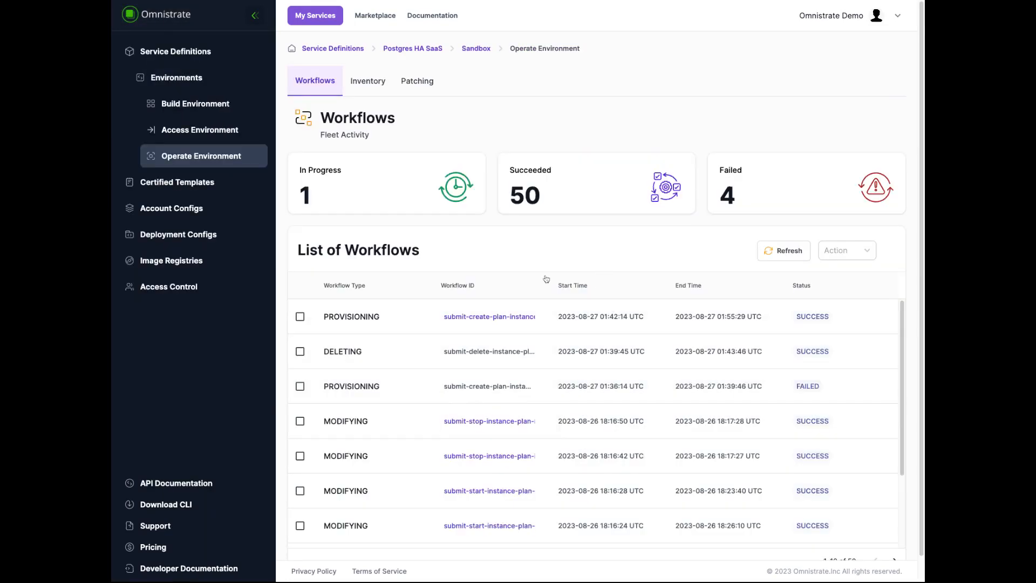